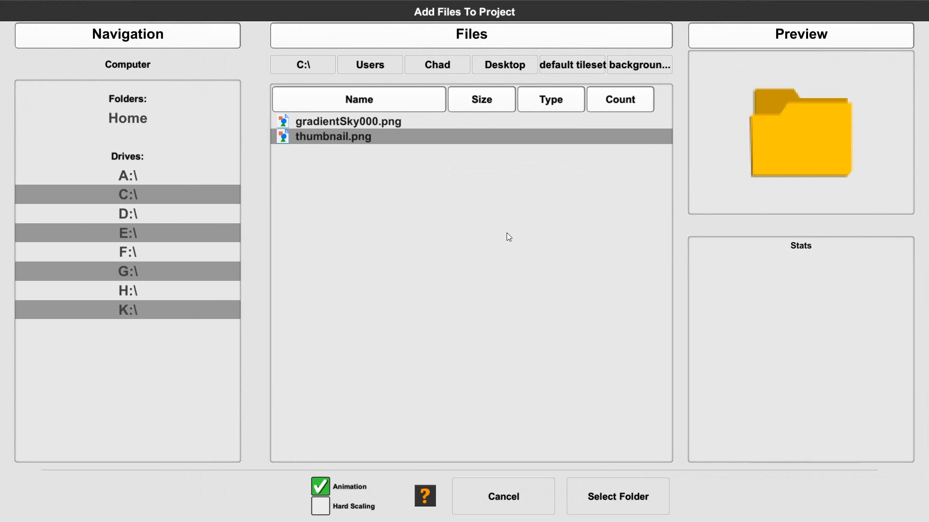
Import the "background parallax set" folder from the default tileset directory into the project.
{"action": "left_click", "coordinate": [576, 65]}
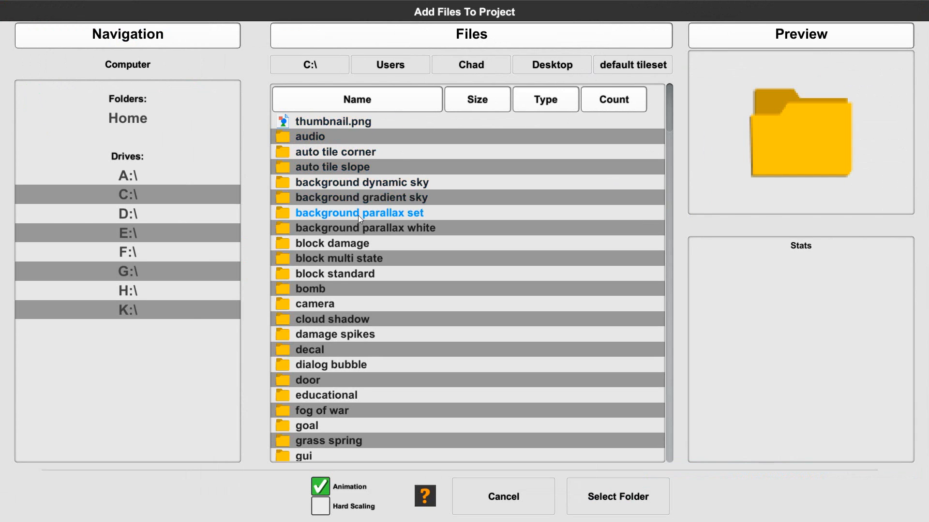
{"action": "double_click", "coordinate": [399, 216]}
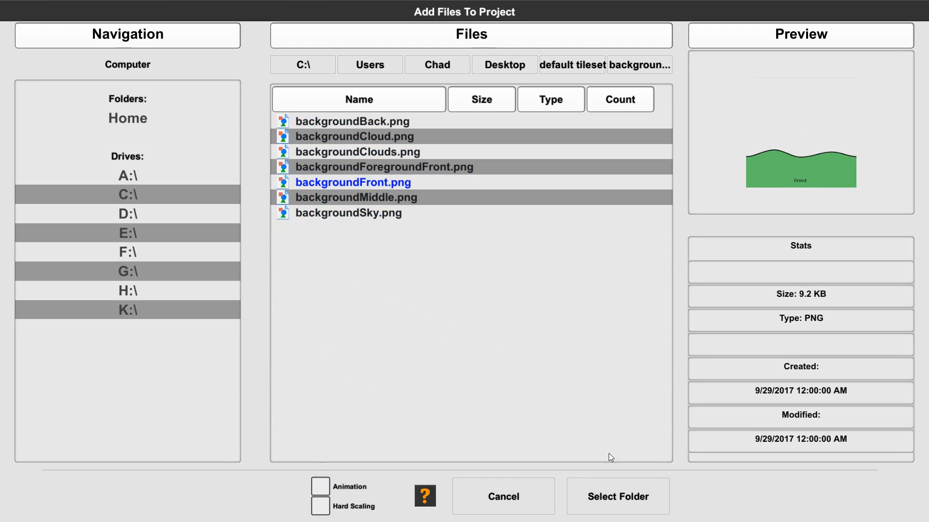
{"action": "left_click", "coordinate": [638, 499]}
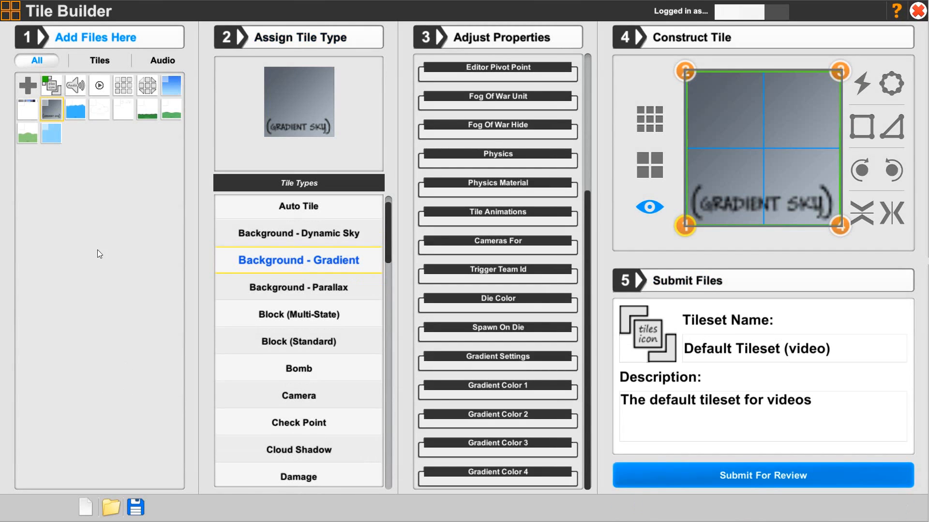
Preview each imported background image in turn.
{"action": "left_click", "coordinate": [72, 112]}
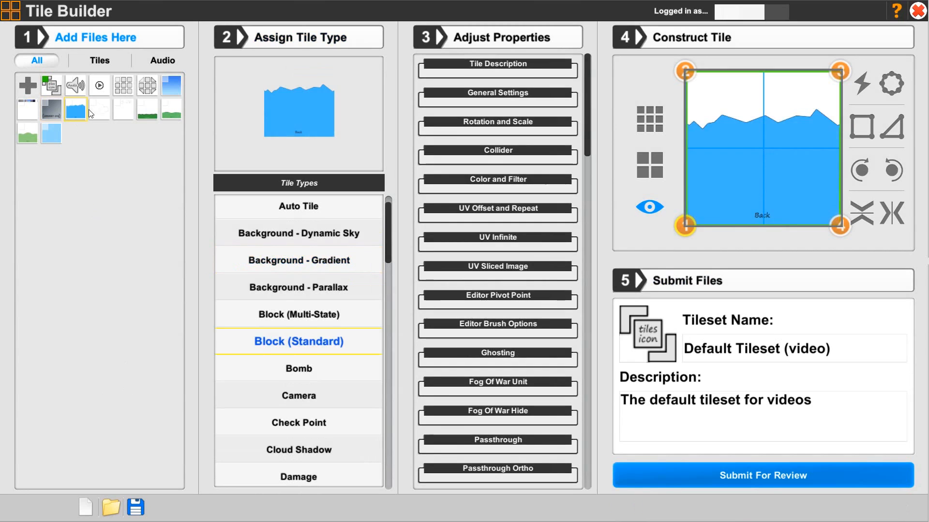
{"action": "left_click", "coordinate": [93, 114]}
{"action": "left_click", "coordinate": [127, 115]}
{"action": "left_click", "coordinate": [142, 116]}
{"action": "left_click", "coordinate": [169, 115]}
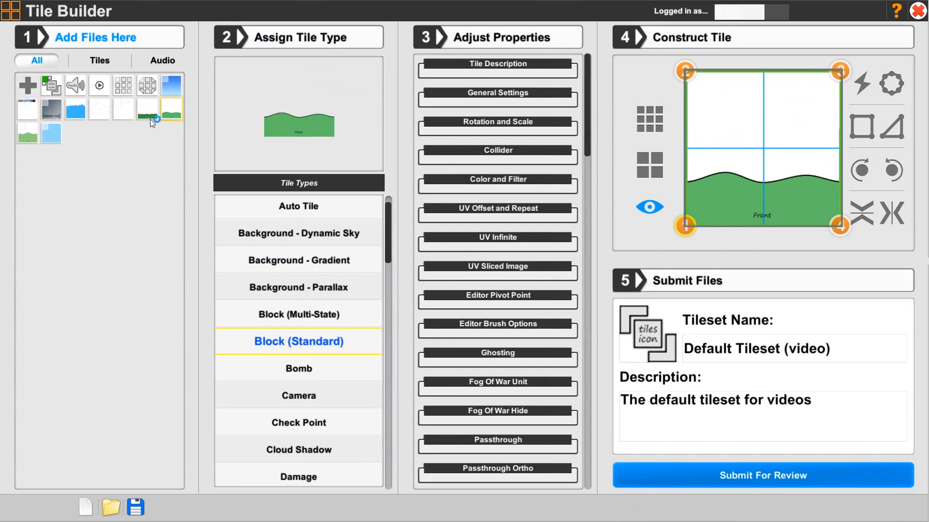
{"action": "left_click", "coordinate": [27, 132]}
{"action": "left_click", "coordinate": [46, 137]}
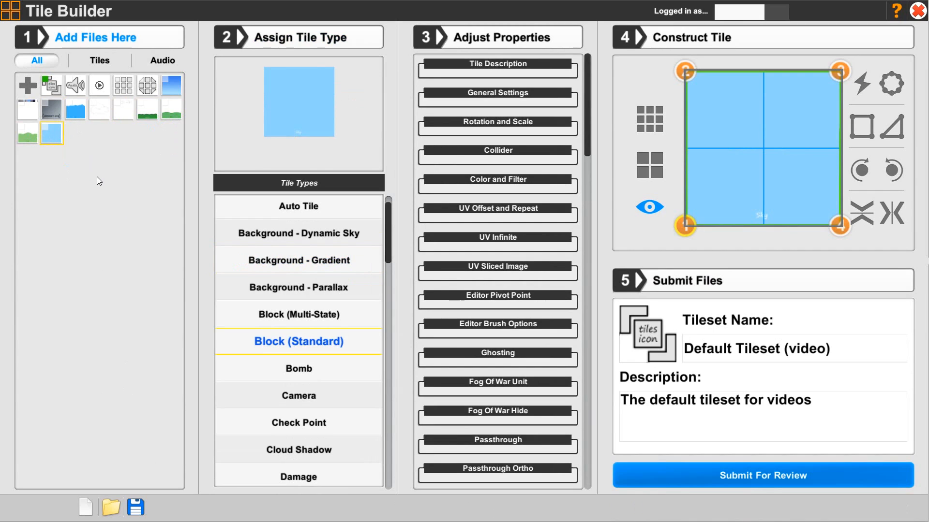
{"action": "left_click", "coordinate": [76, 113]}
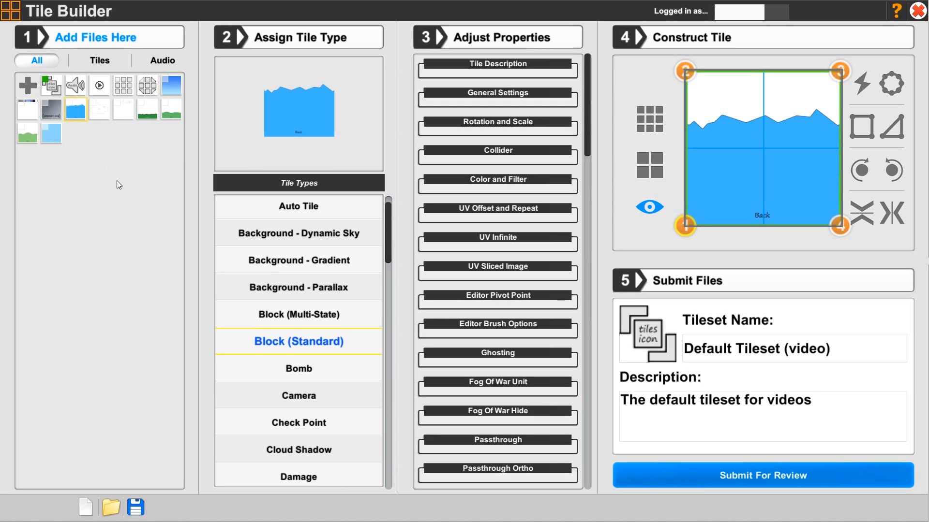
Select the sky image and assign it the Background - Parallax tile type.
{"action": "left_click", "coordinate": [52, 135]}
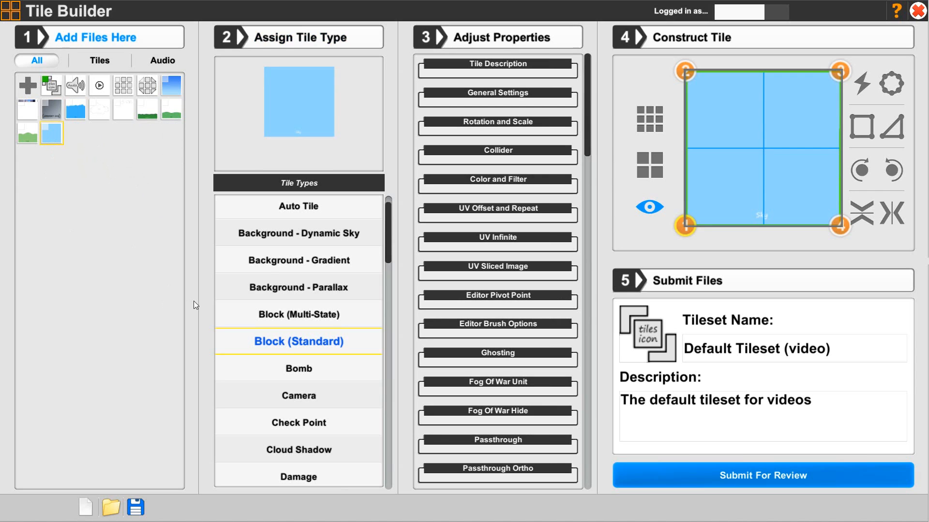
{"action": "left_click", "coordinate": [289, 293]}
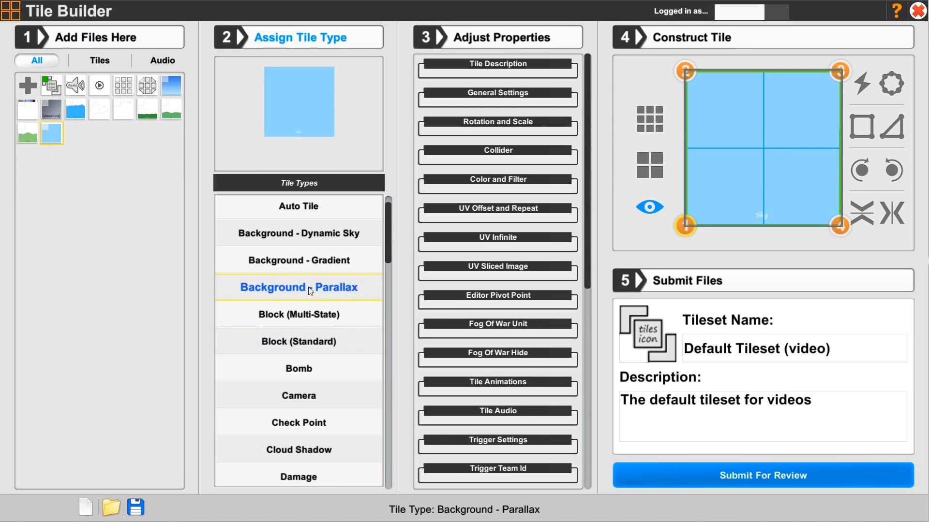
Enter the tile name "Background sky" and the description "Background layer".
{"action": "left_click", "coordinate": [477, 63]}
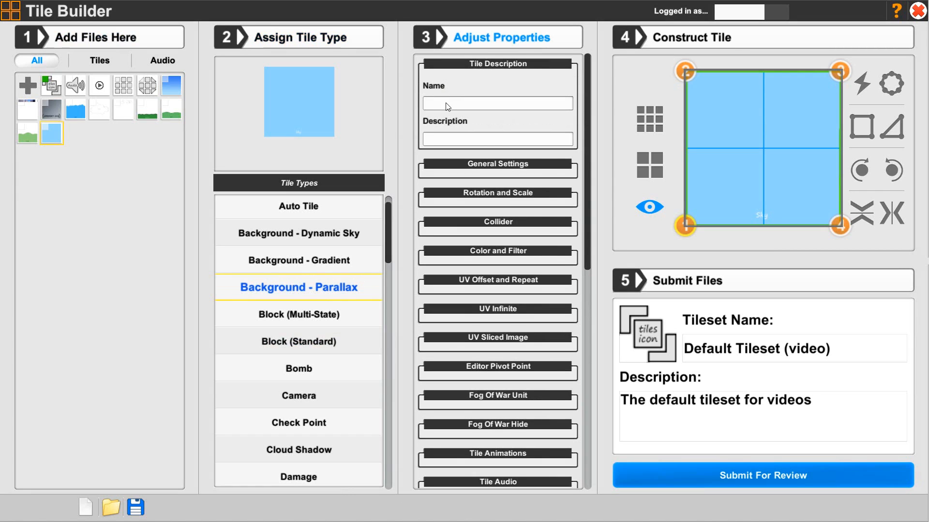
{"action": "type", "text": "Backgrou"}
{"action": "type", "text": "nd"}
{"action": "type", "text": " sq"}
{"action": "key", "text": "BackSpace"}
{"action": "key", "text": "BackSpace"}
{"action": "type", "text": "skyBackground"}
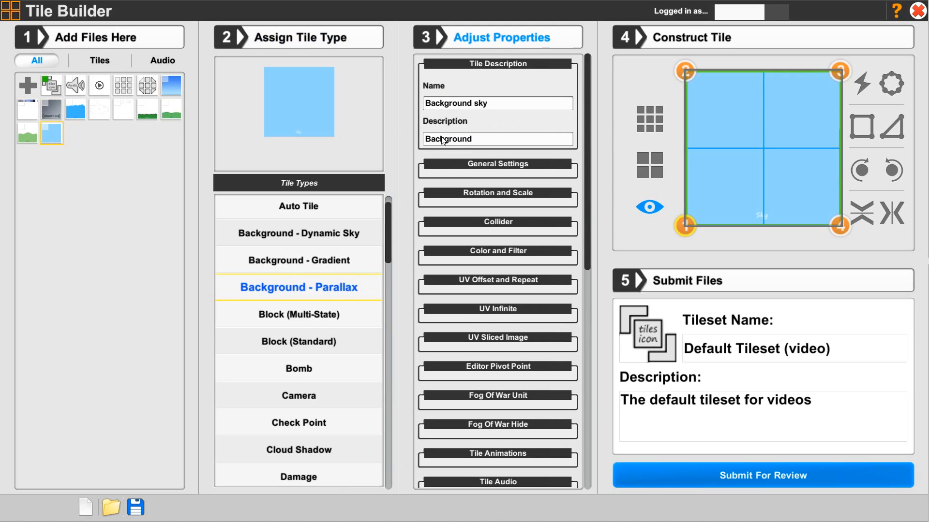
{"action": "type", "text": " layer"}
In general settings, turn off Visible in game and Receive light for the sky tile.
{"action": "left_click", "coordinate": [462, 66]}
{"action": "left_click", "coordinate": [458, 92]}
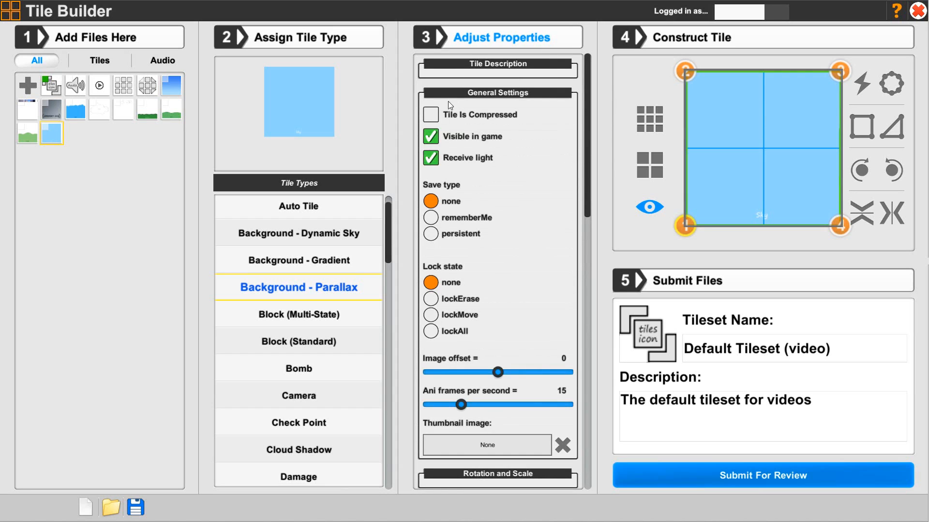
{"action": "left_click", "coordinate": [431, 136]}
{"action": "left_click", "coordinate": [430, 158]}
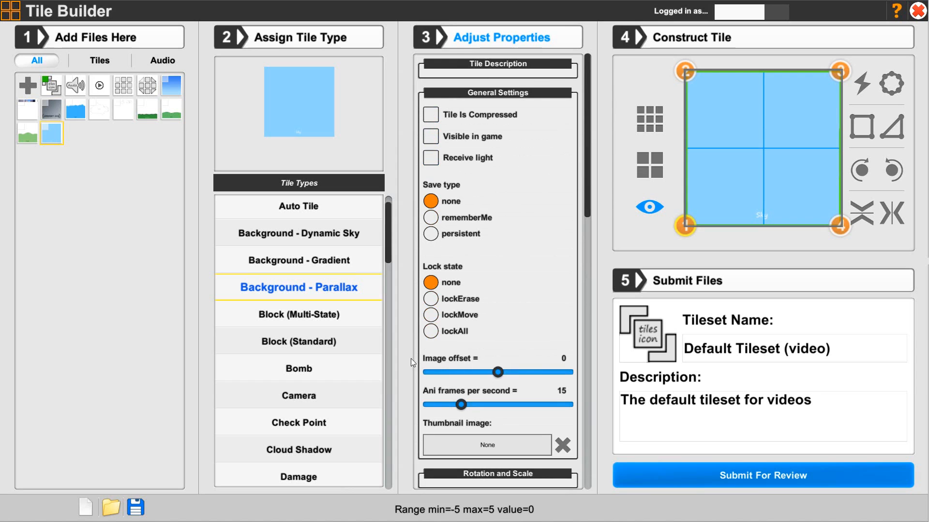
Set the tile's thumbnail image to backgroundSky.
{"action": "scroll", "coordinate": [469, 343], "scroll_direction": "down", "scroll_amount": 3}
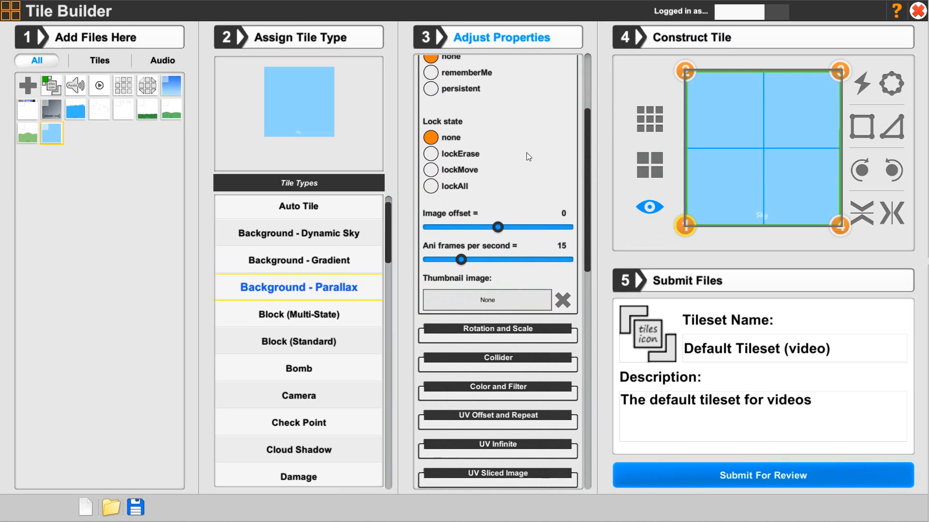
{"action": "left_click", "coordinate": [471, 301]}
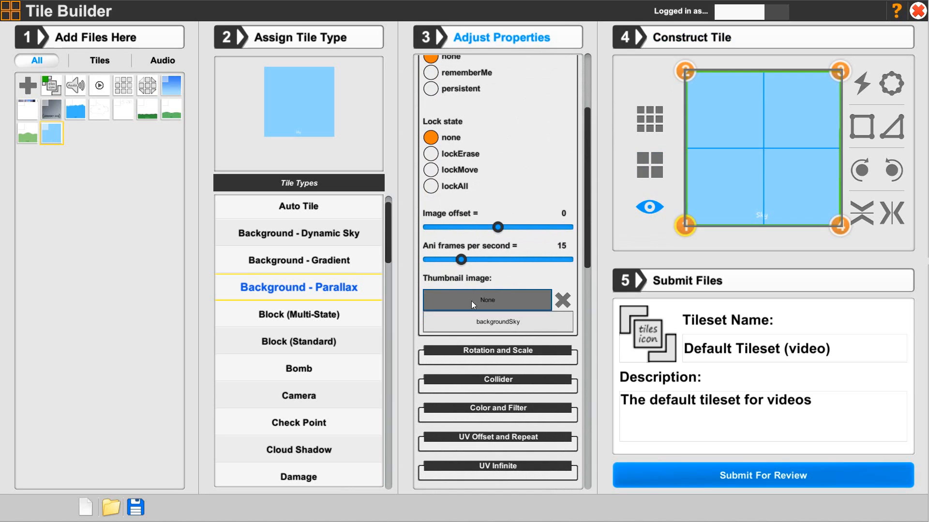
{"action": "left_click", "coordinate": [477, 324]}
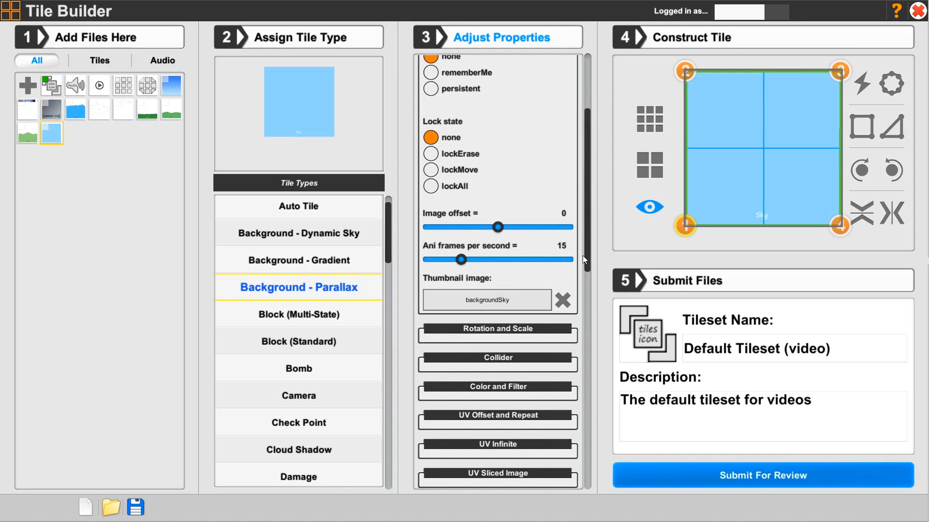
Expand and collapse the Collider section to review its settings.
{"action": "left_click_drag", "start_coordinate": [587, 253], "coordinate": [587, 348]}
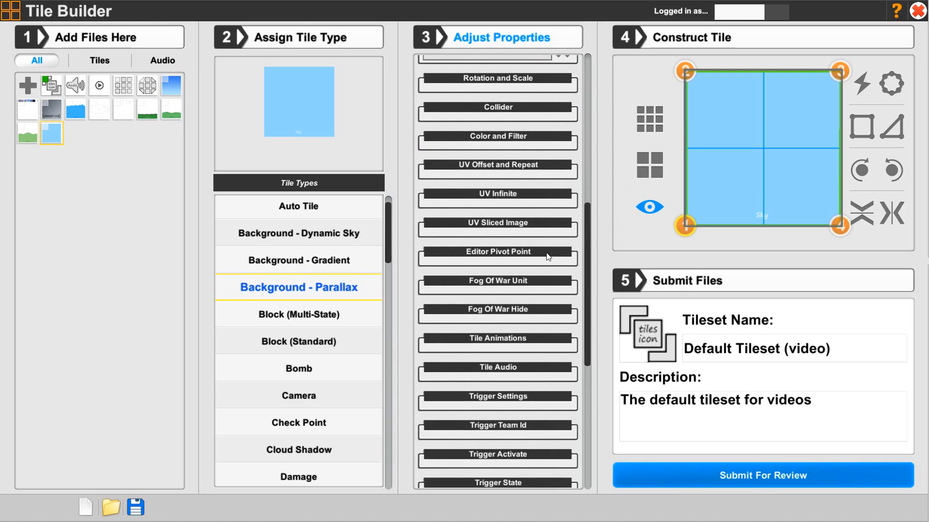
{"action": "left_click", "coordinate": [427, 107]}
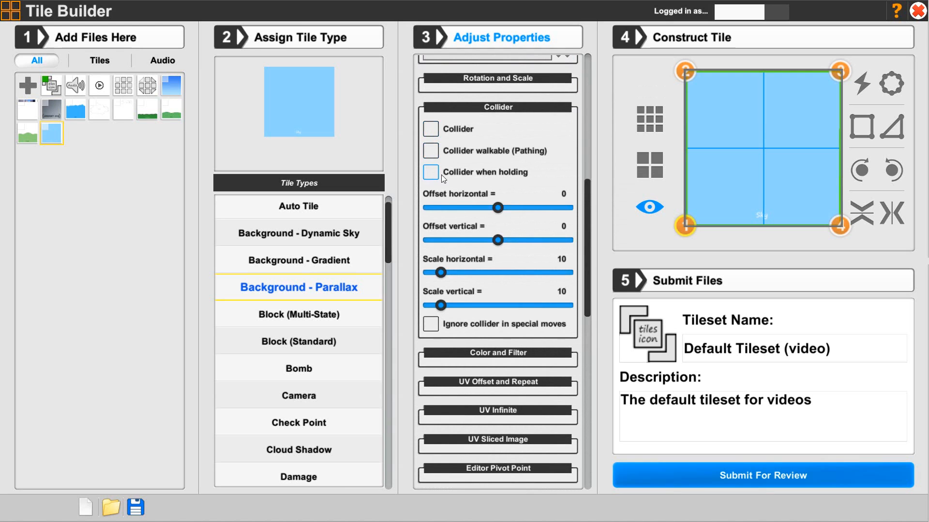
{"action": "left_click", "coordinate": [522, 109]}
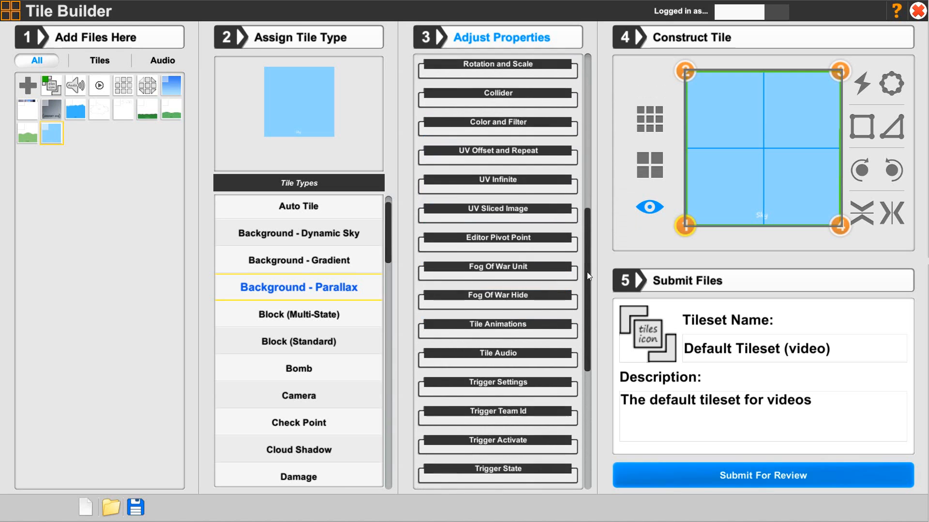
Set the background layer depth to 16.
{"action": "left_click_drag", "start_coordinate": [588, 272], "coordinate": [585, 426]}
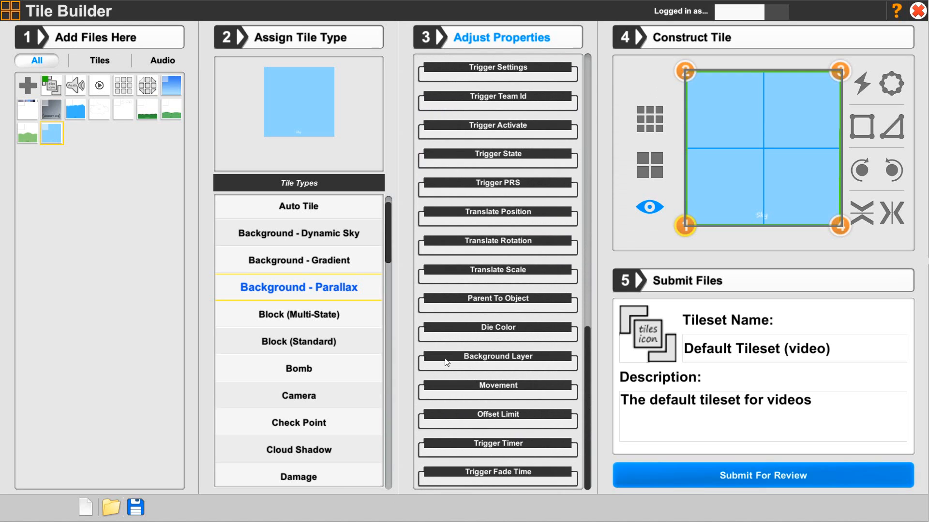
{"action": "left_click", "coordinate": [473, 358]}
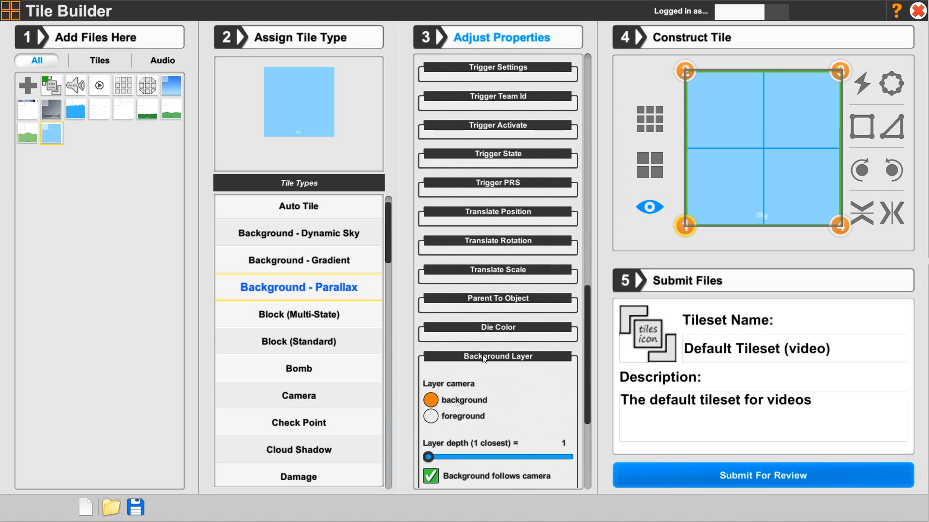
{"action": "scroll", "coordinate": [491, 363], "scroll_direction": "down", "scroll_amount": 3}
{"action": "scroll", "coordinate": [491, 363], "scroll_direction": "down", "scroll_amount": 4}
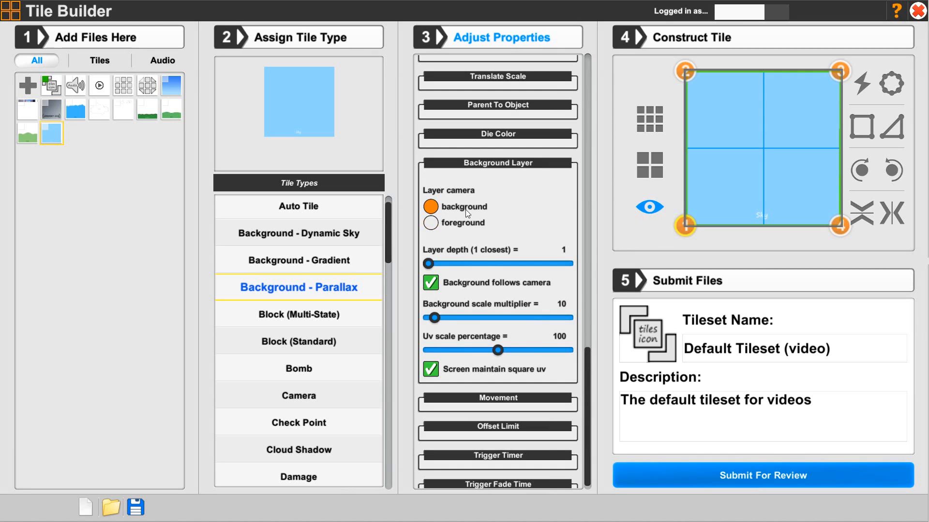
{"action": "mouse_move", "coordinate": [431, 265]}
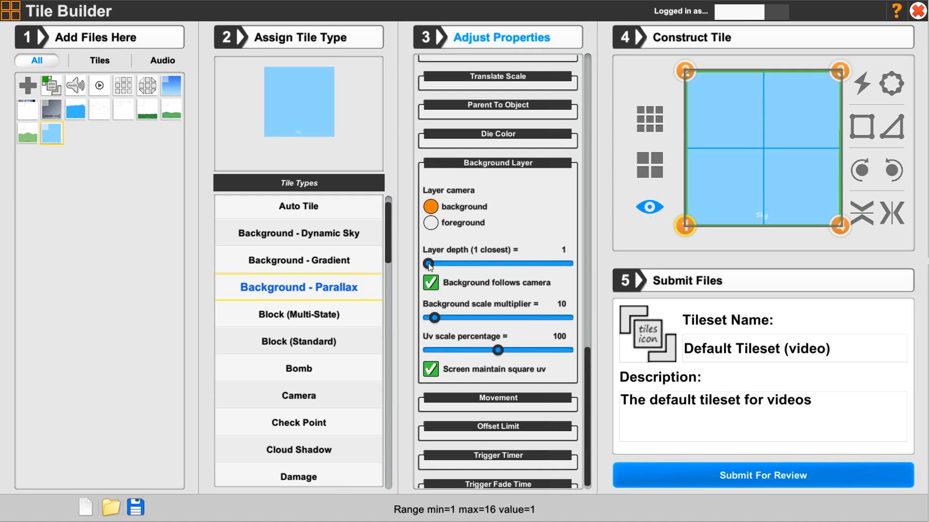
{"action": "left_click_drag", "start_coordinate": [428, 260], "coordinate": [575, 261]}
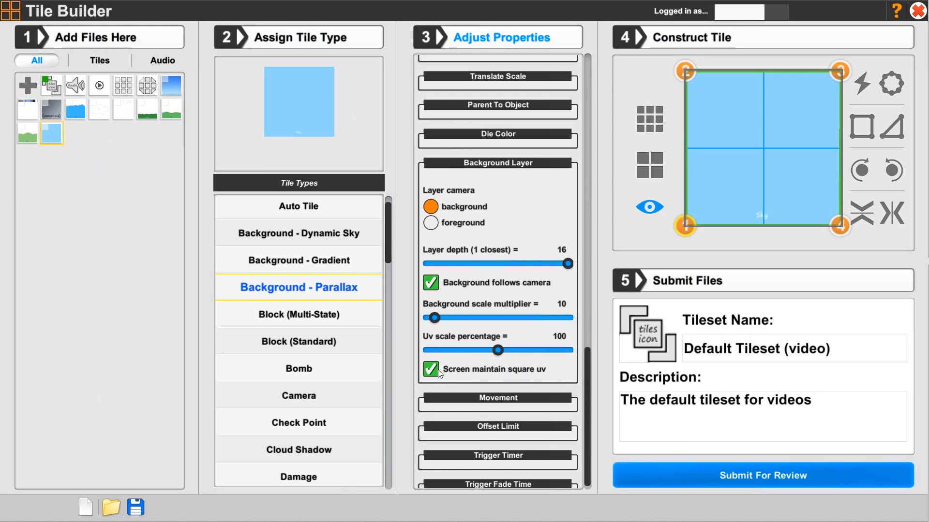
Open the Movement settings and examine the speed sliders.
{"action": "left_click", "coordinate": [466, 397]}
{"action": "scroll", "coordinate": [467, 404], "scroll_direction": "down", "scroll_amount": 5}
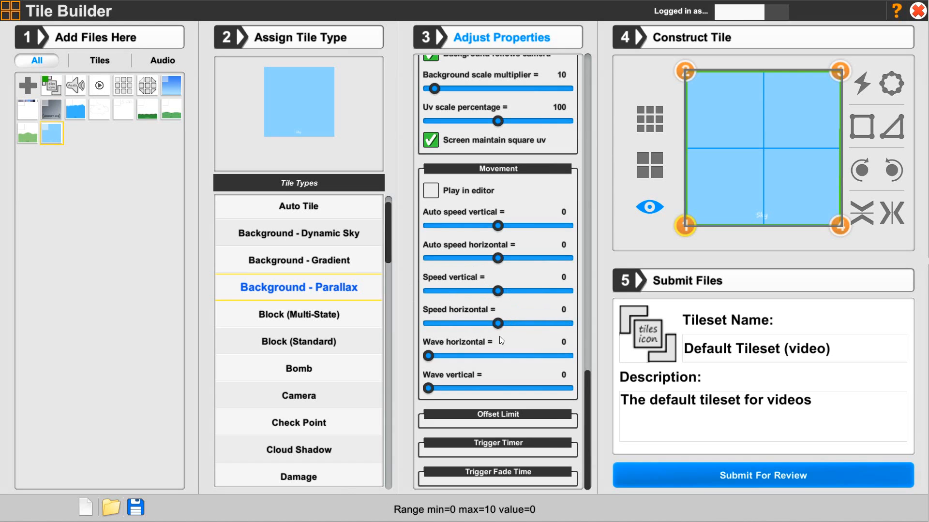
{"action": "left_click_drag", "start_coordinate": [496, 289], "coordinate": [499, 327]}
{"action": "left_click_drag", "start_coordinate": [487, 288], "coordinate": [498, 290]}
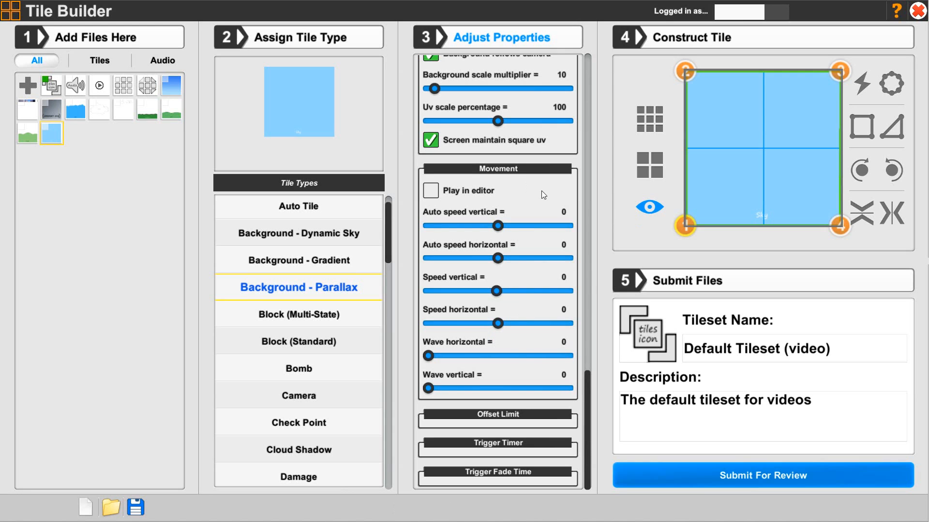
{"action": "scroll", "coordinate": [518, 279], "scroll_direction": "up", "scroll_amount": 3}
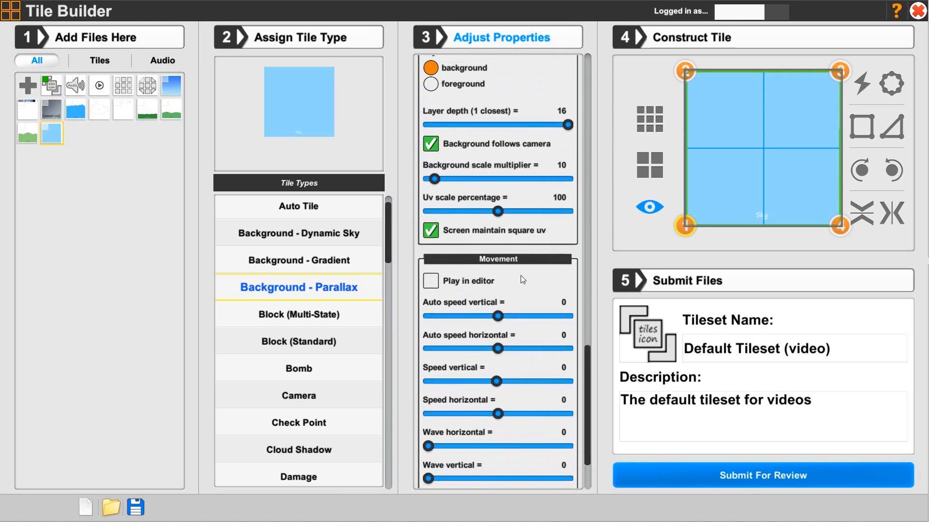